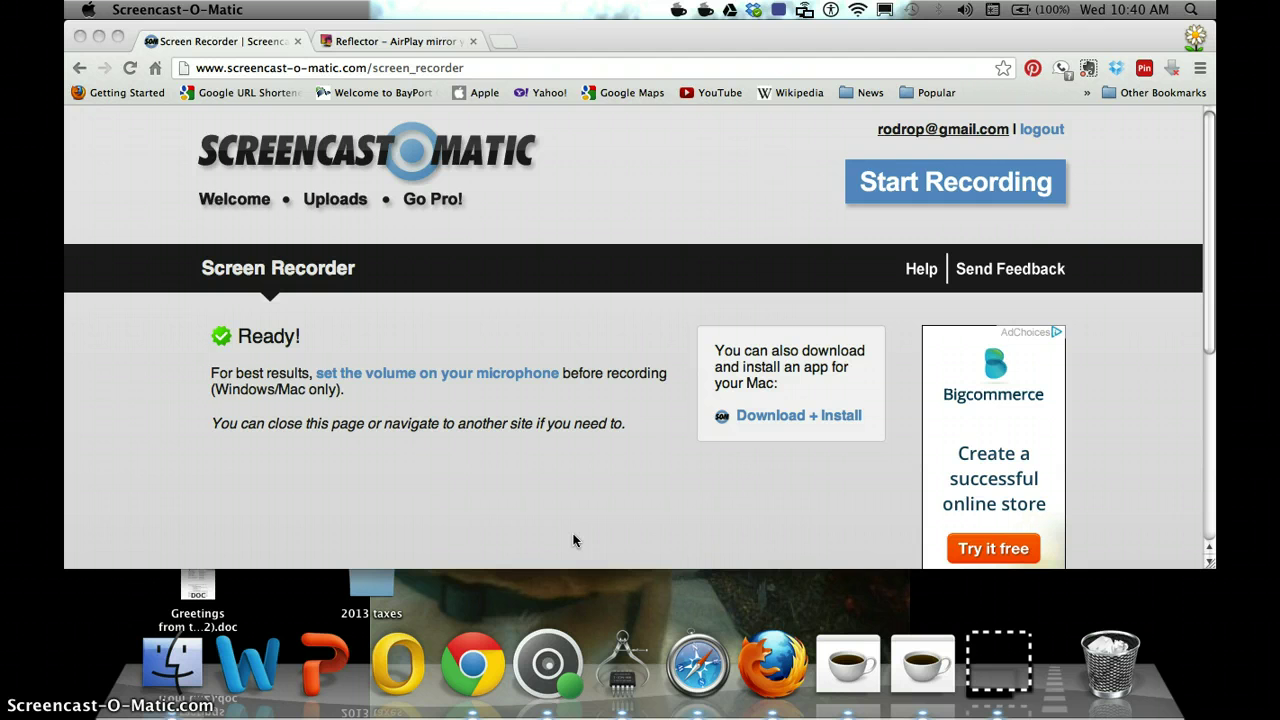
Show the Reflector product page at airsquirrels.com/reflector in the browser.
click(415, 45)
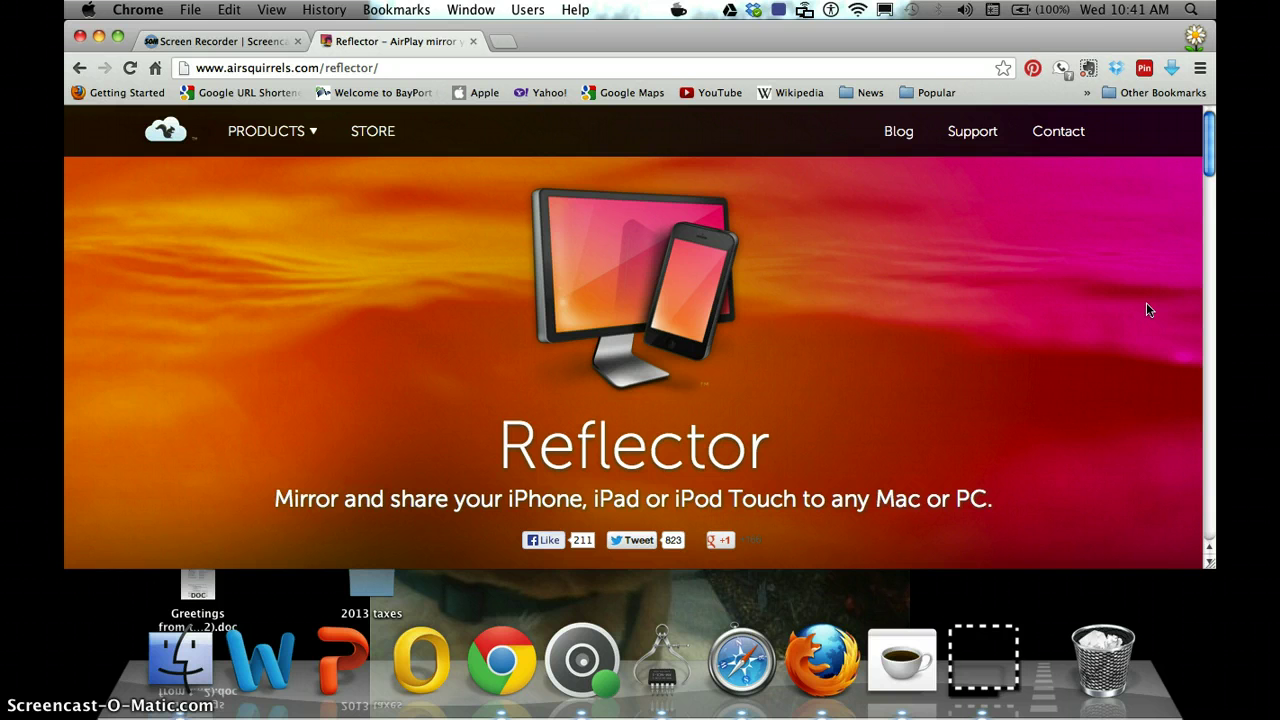
click(1211, 163)
Open the Applications folder in Finder and look through the list for the Reflector app.
click(178, 662)
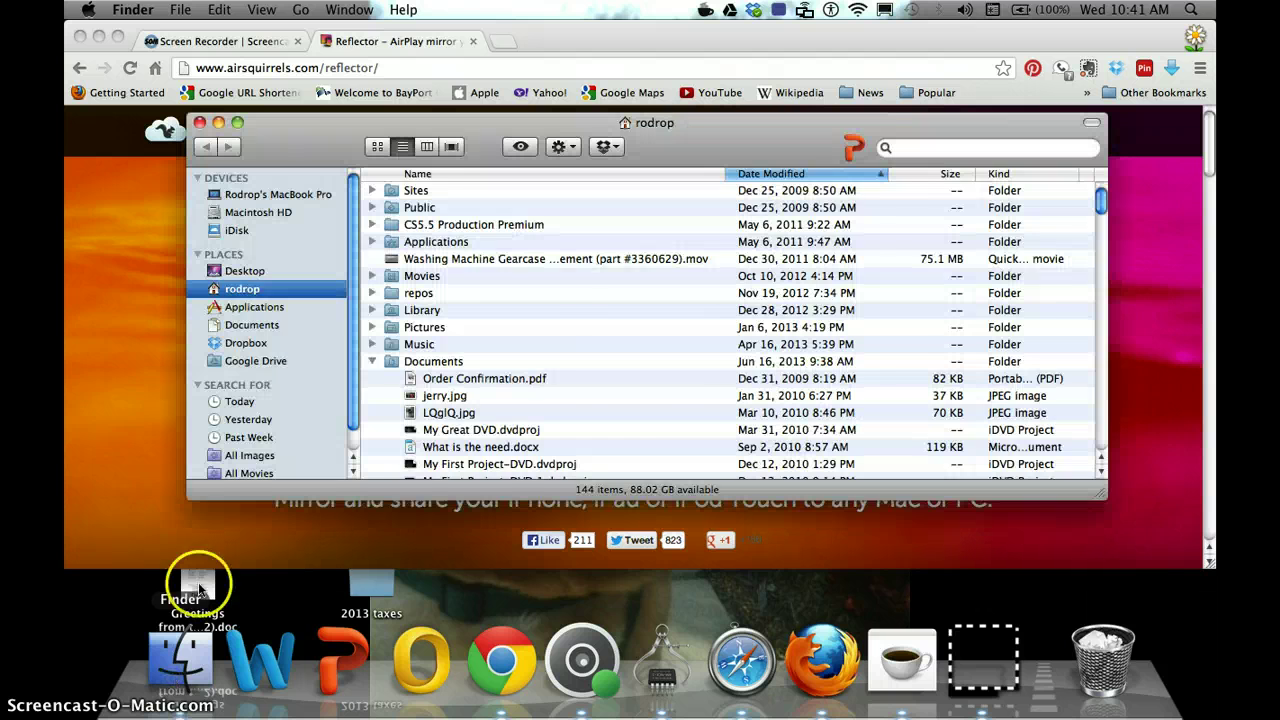
click(256, 312)
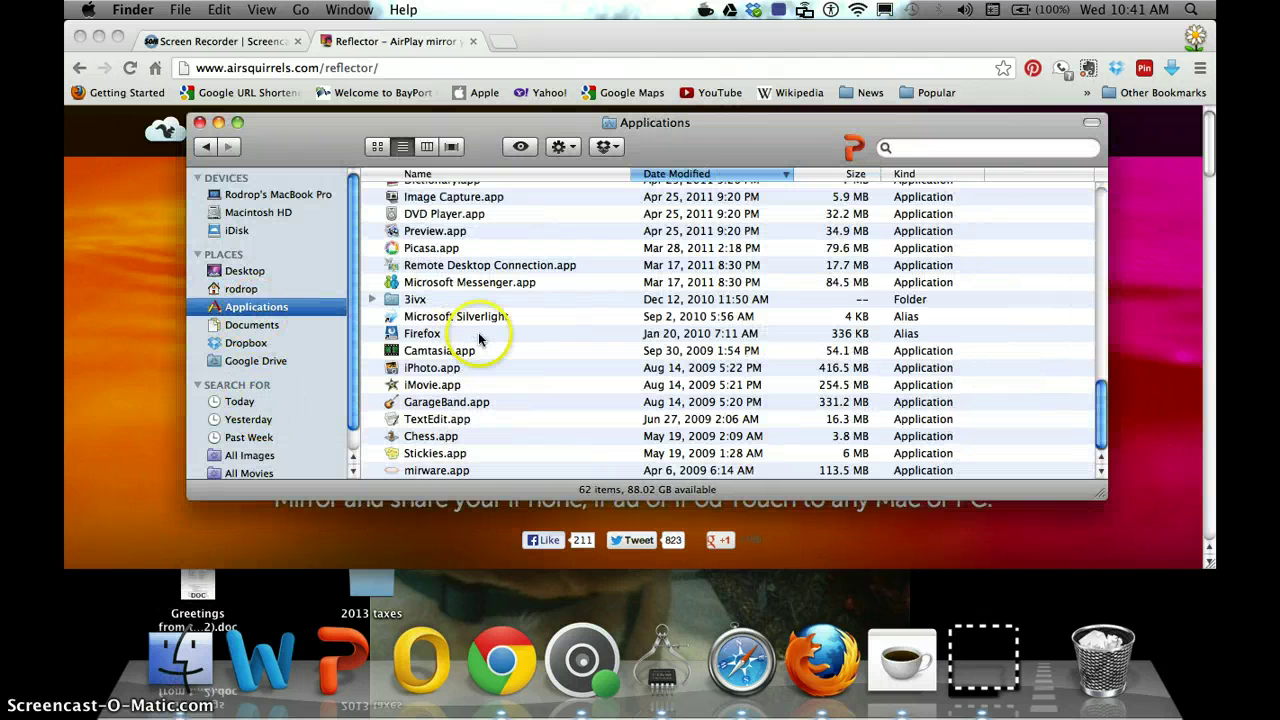
scroll(530, 348, up, 2)
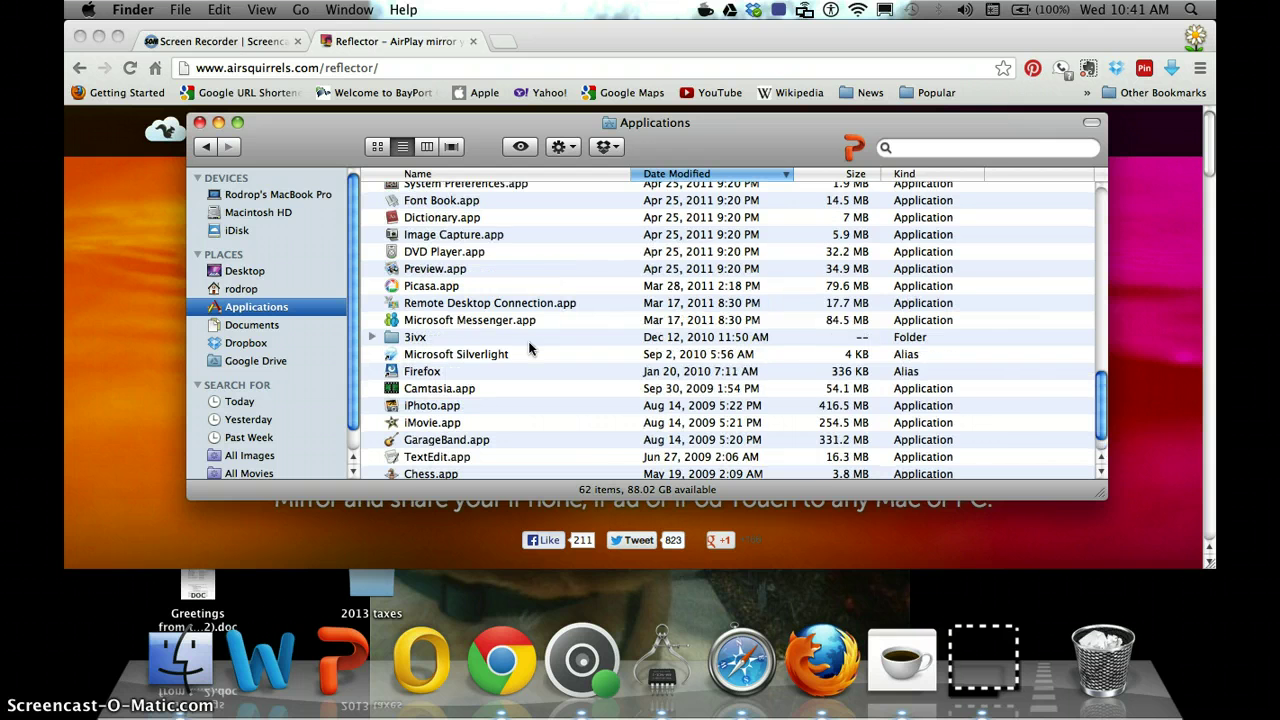
scroll(530, 348, up, 3)
scroll(530, 348, down, 5)
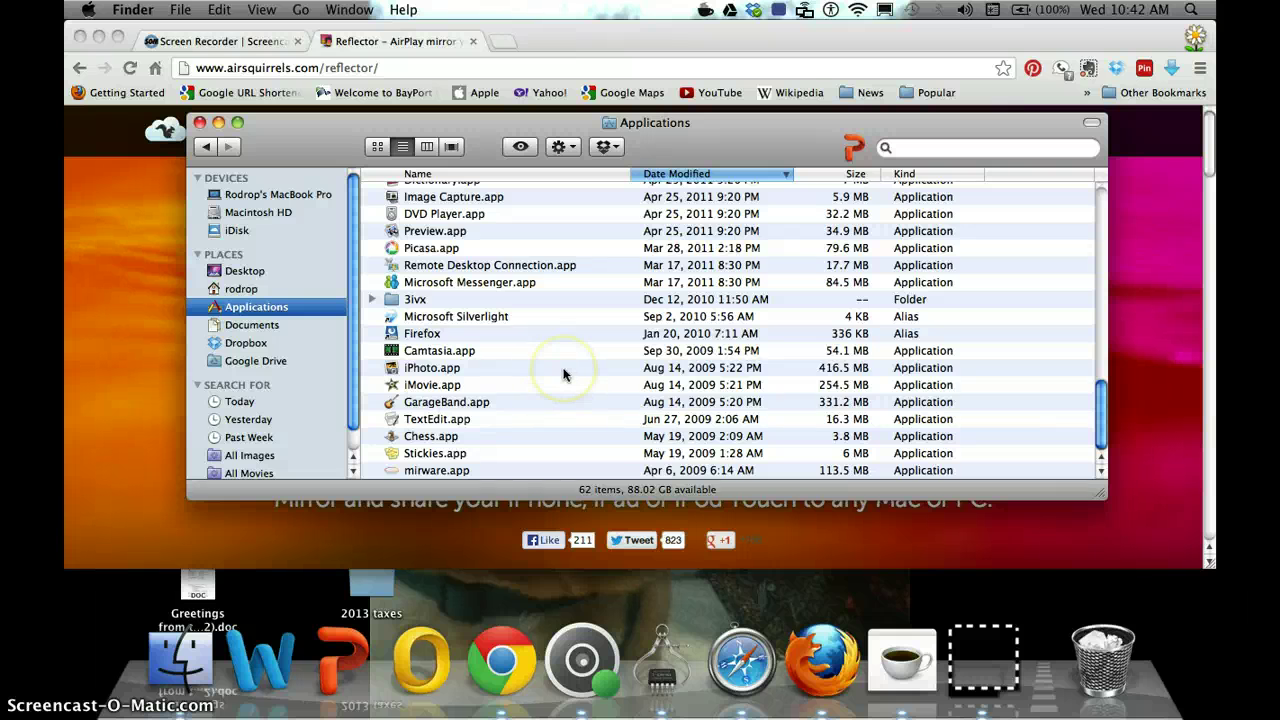
scroll(563, 372, up, 5)
scroll(563, 374, up, 8)
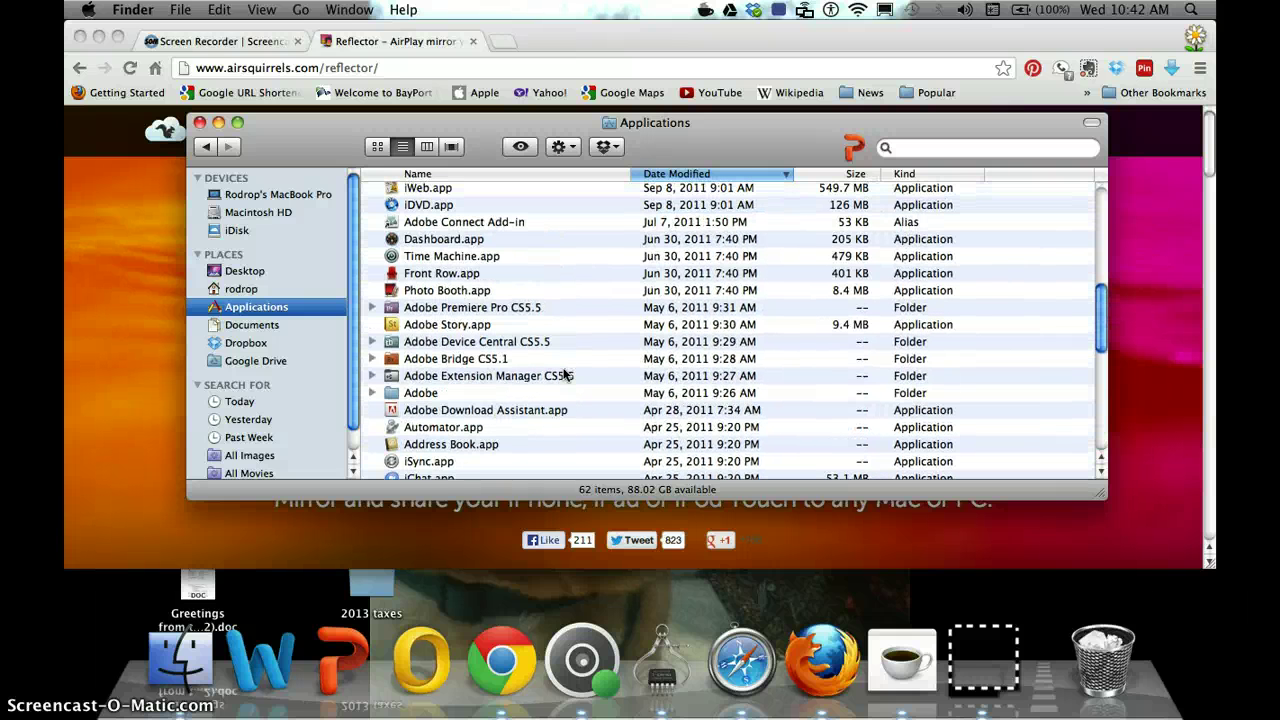
scroll(563, 374, up, 6)
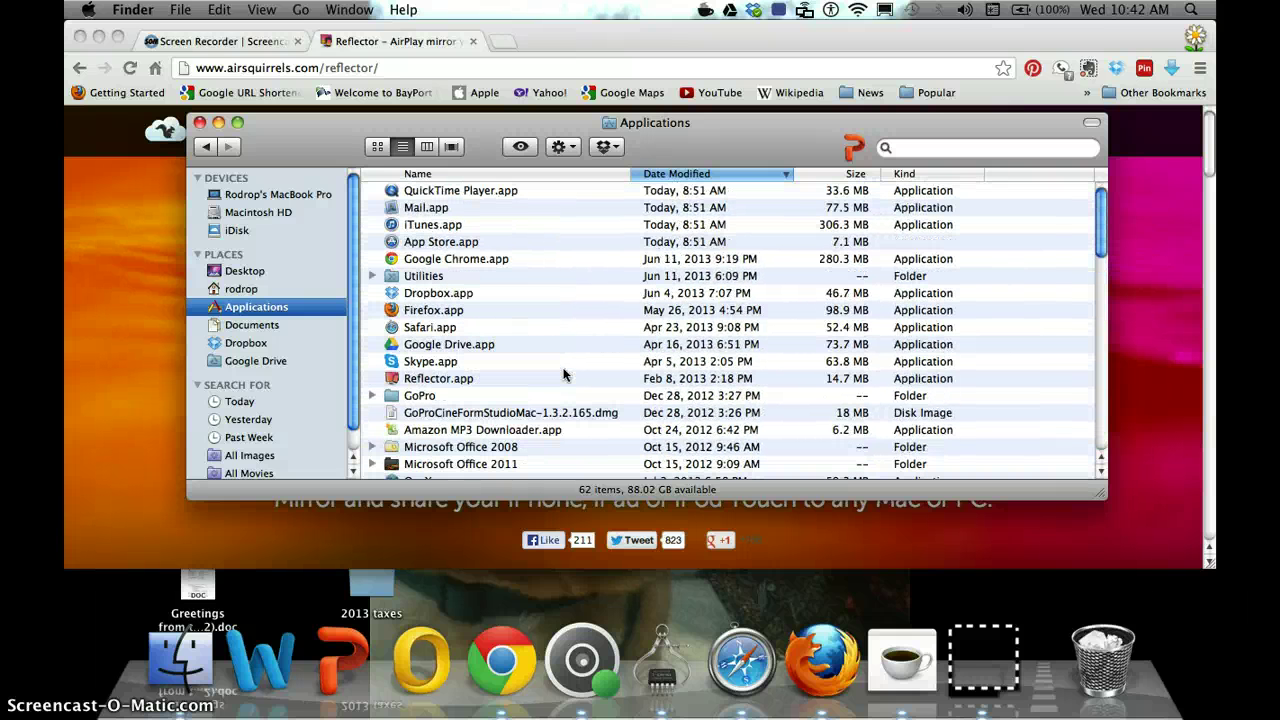
Search the Mac for "reflector", launch Reflector.app from the results and close the Finder window.
click(995, 146)
text(reflector)
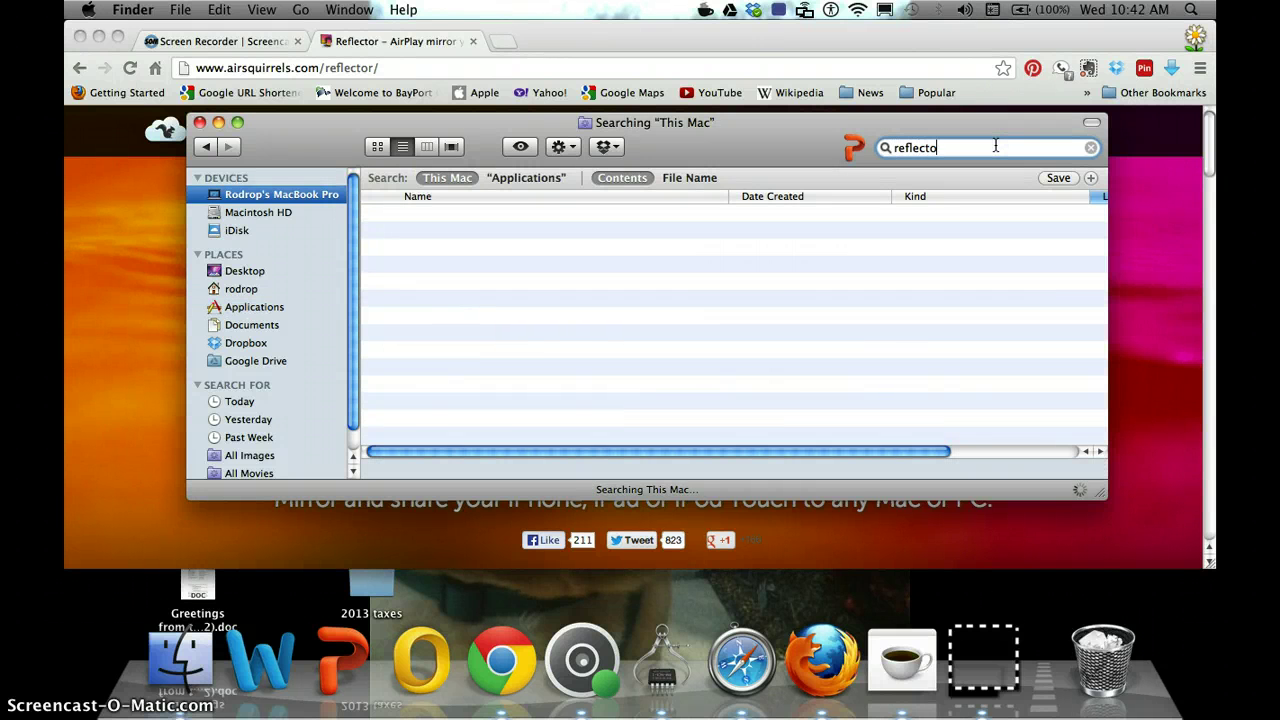
key(super+a)
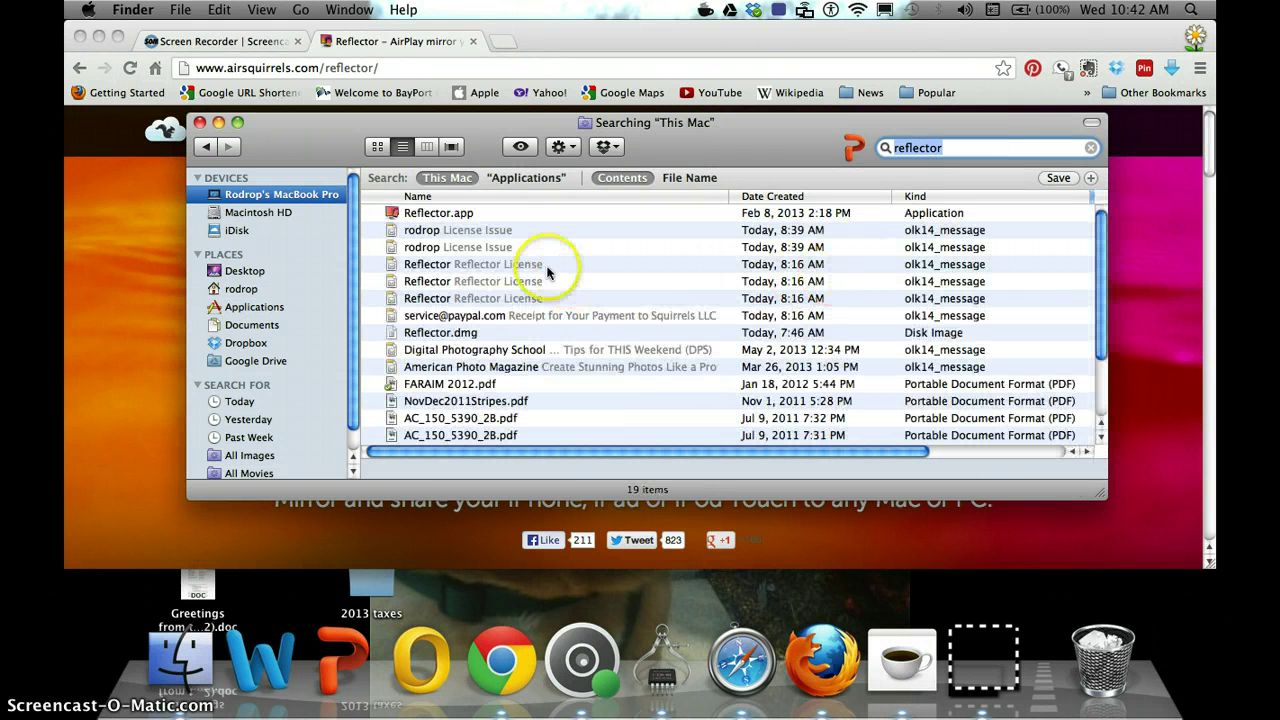
double_click(460, 214)
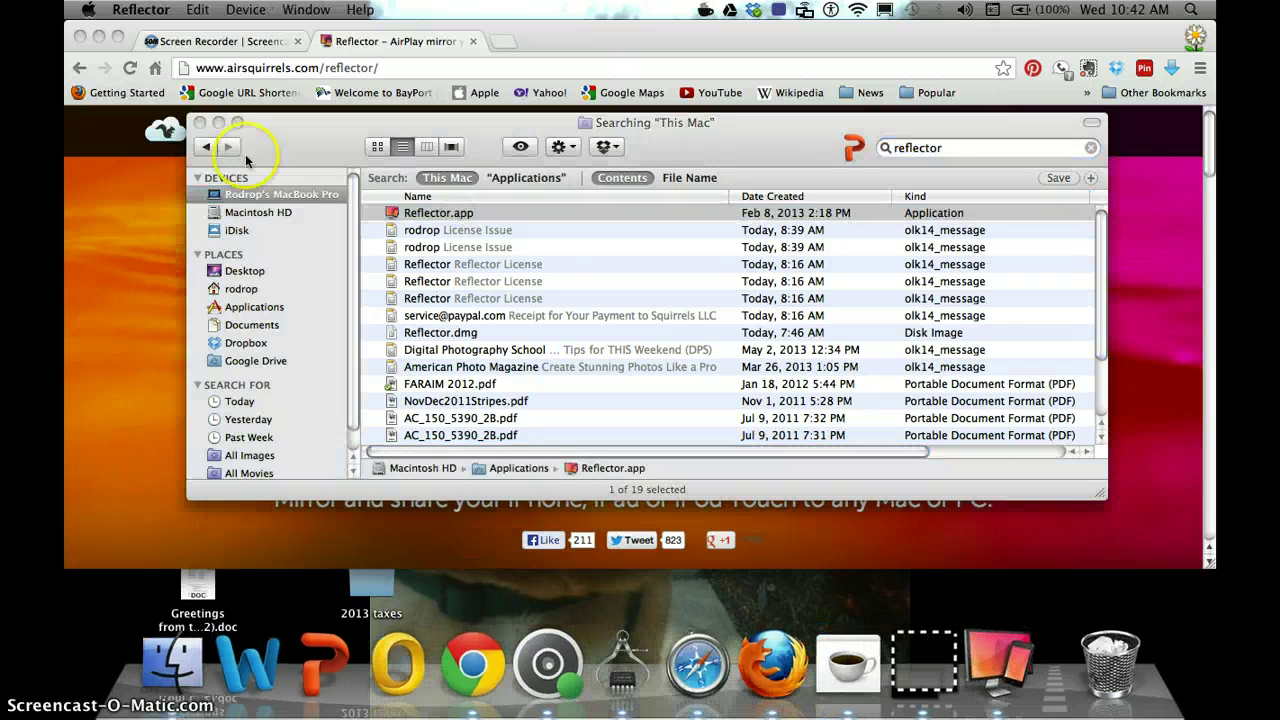
click(201, 122)
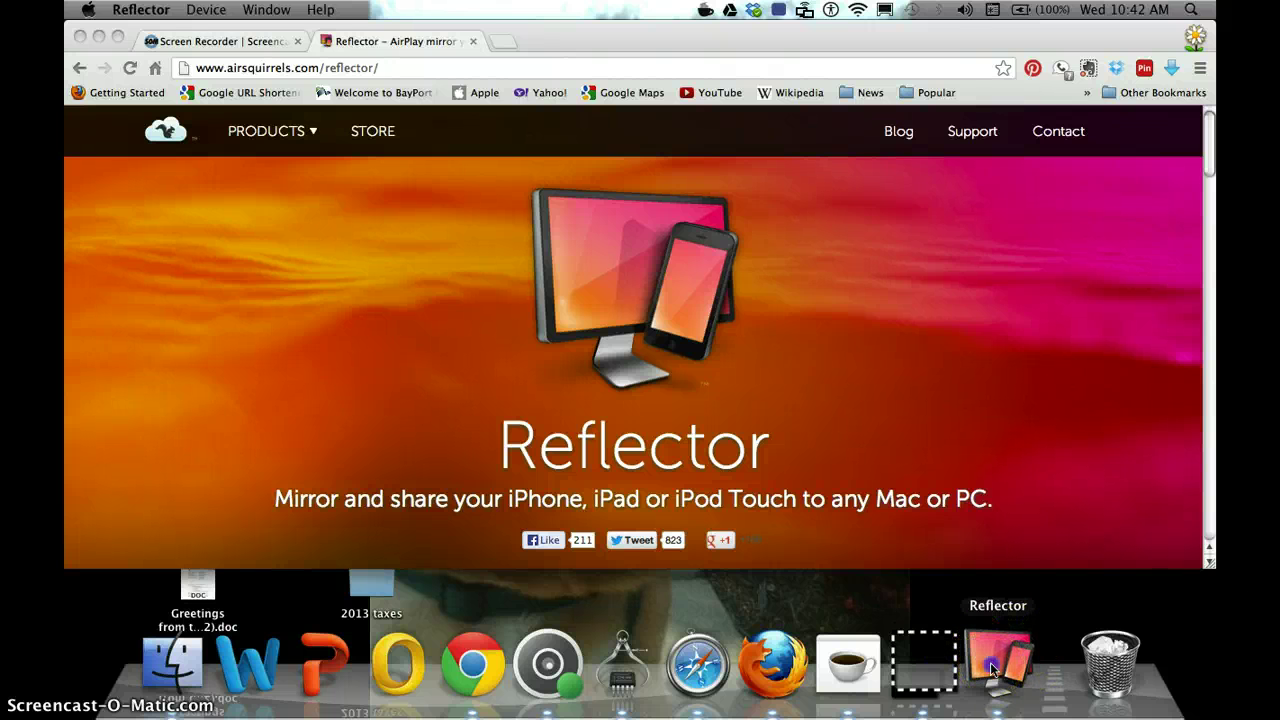
Look over Reflector's application commands and its device display options.
click(141, 12)
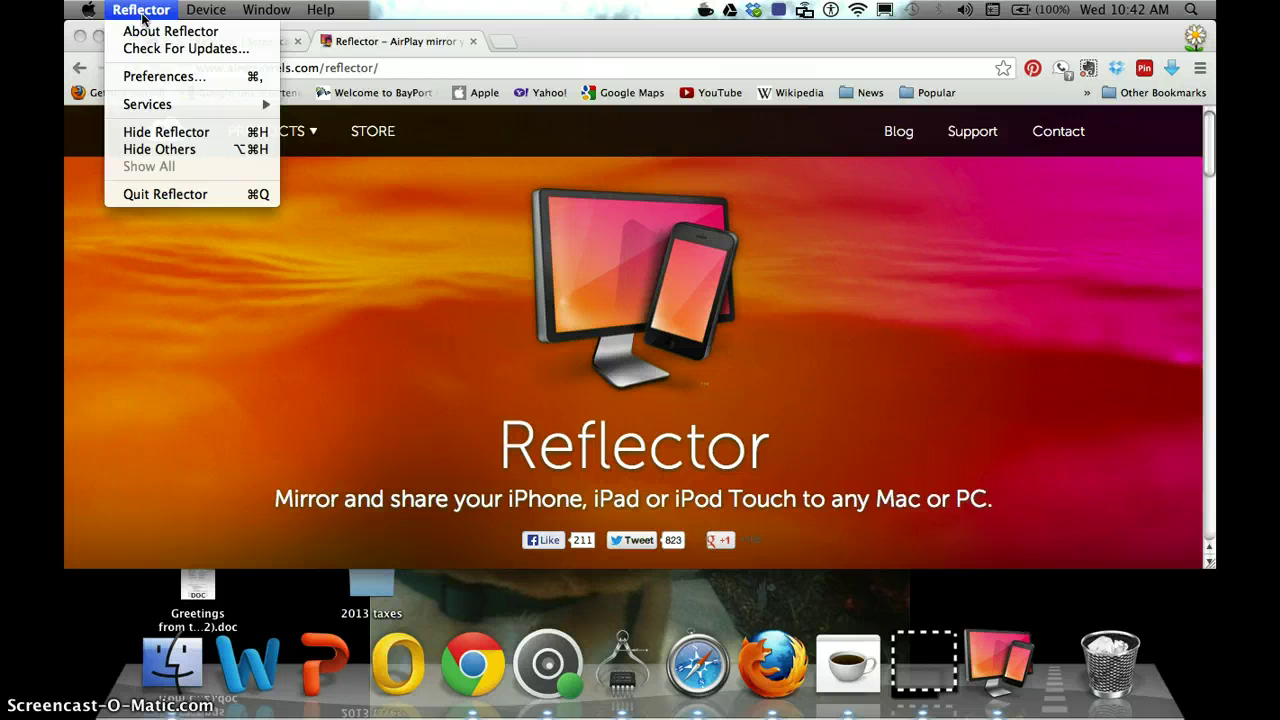
mouse_move(202, 12)
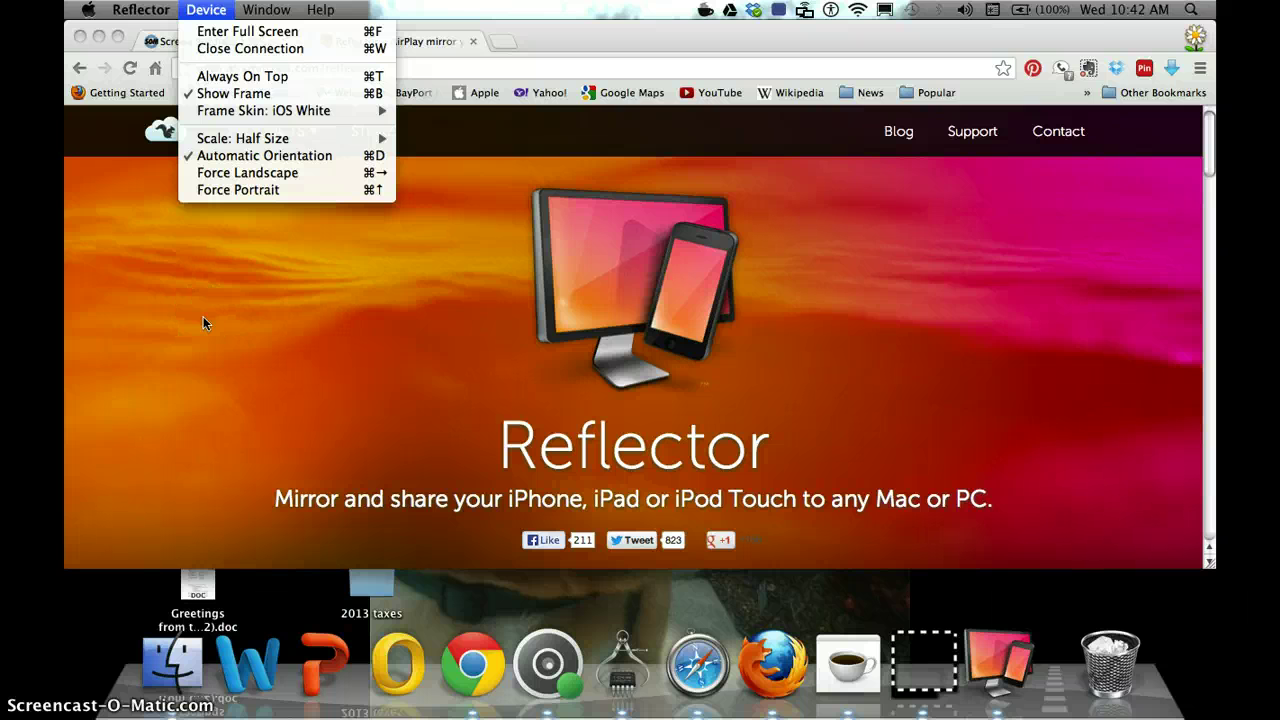
click(141, 279)
click(192, 43)
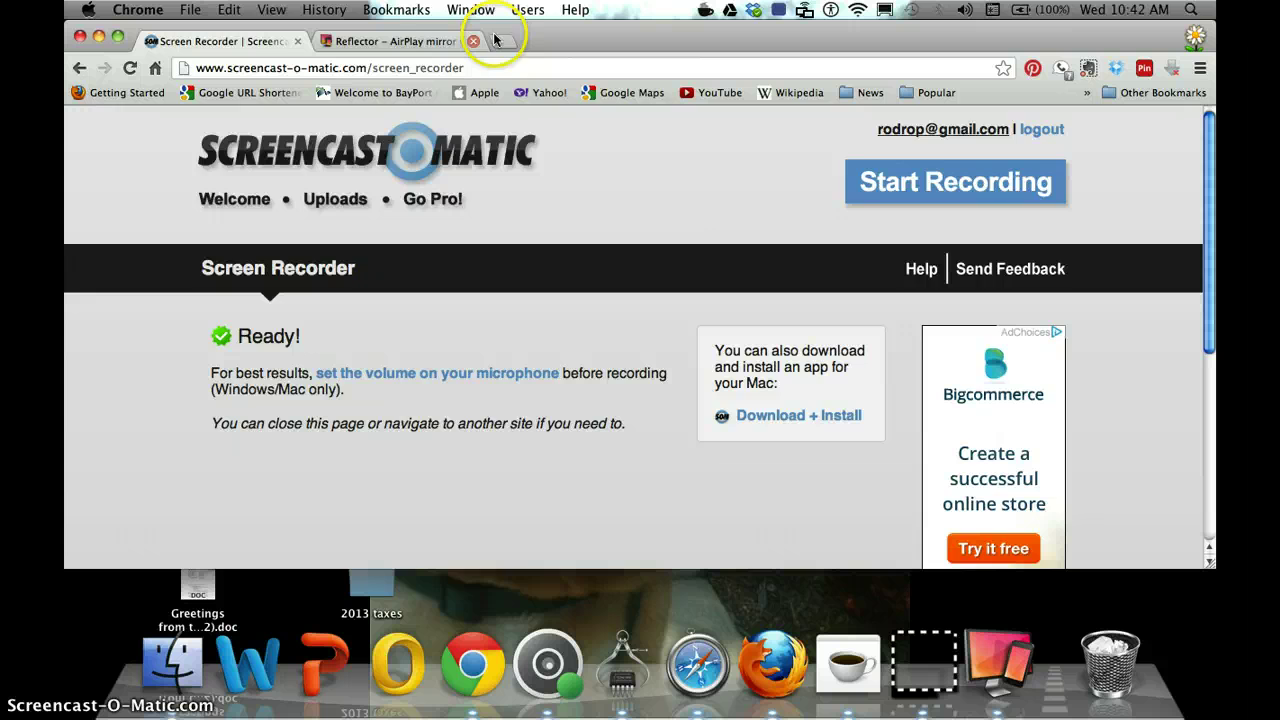
click(402, 43)
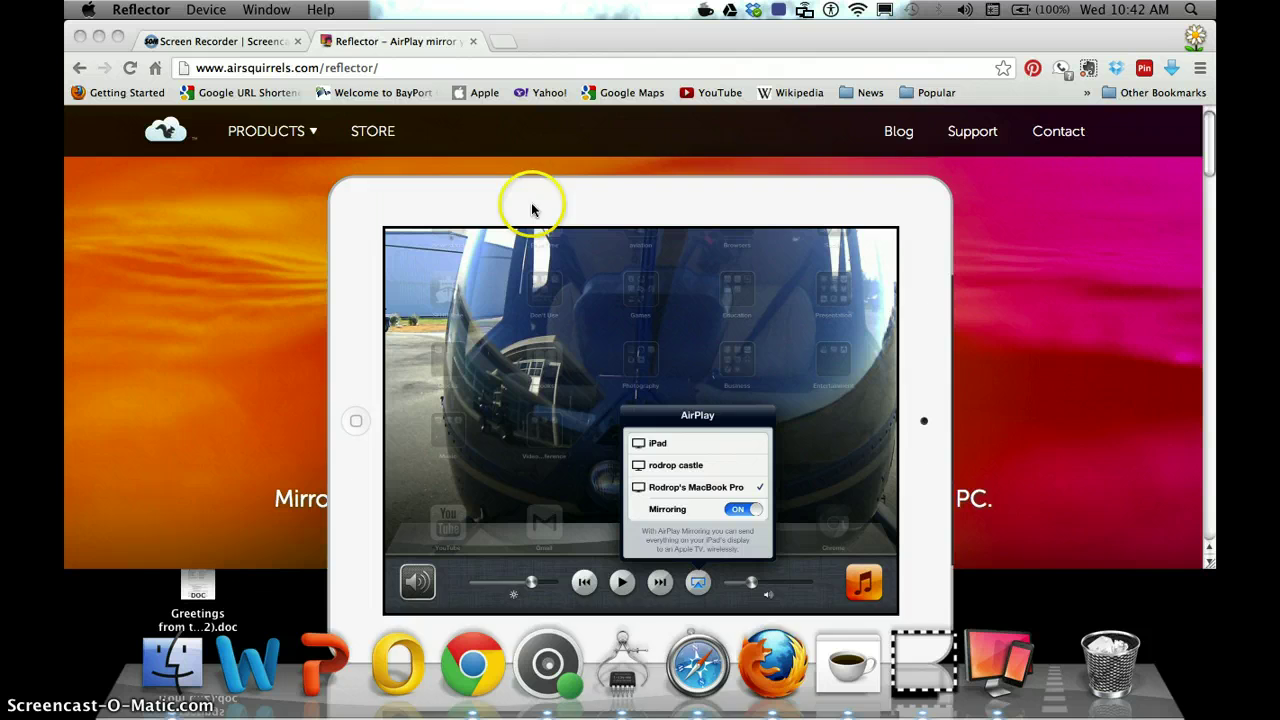
Move the mirrored iPad window up over the browser so the whole device frame clears the Dock.
drag(531, 194, 530, 149)
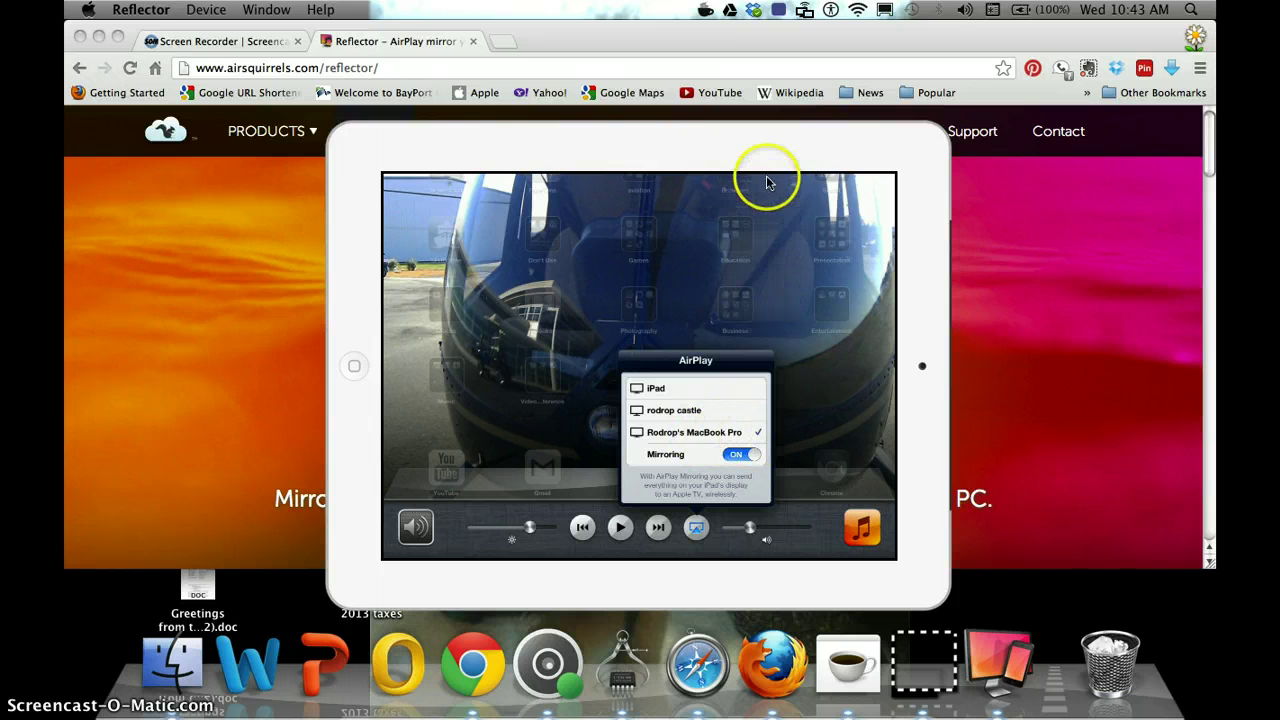
drag(766, 163, 771, 131)
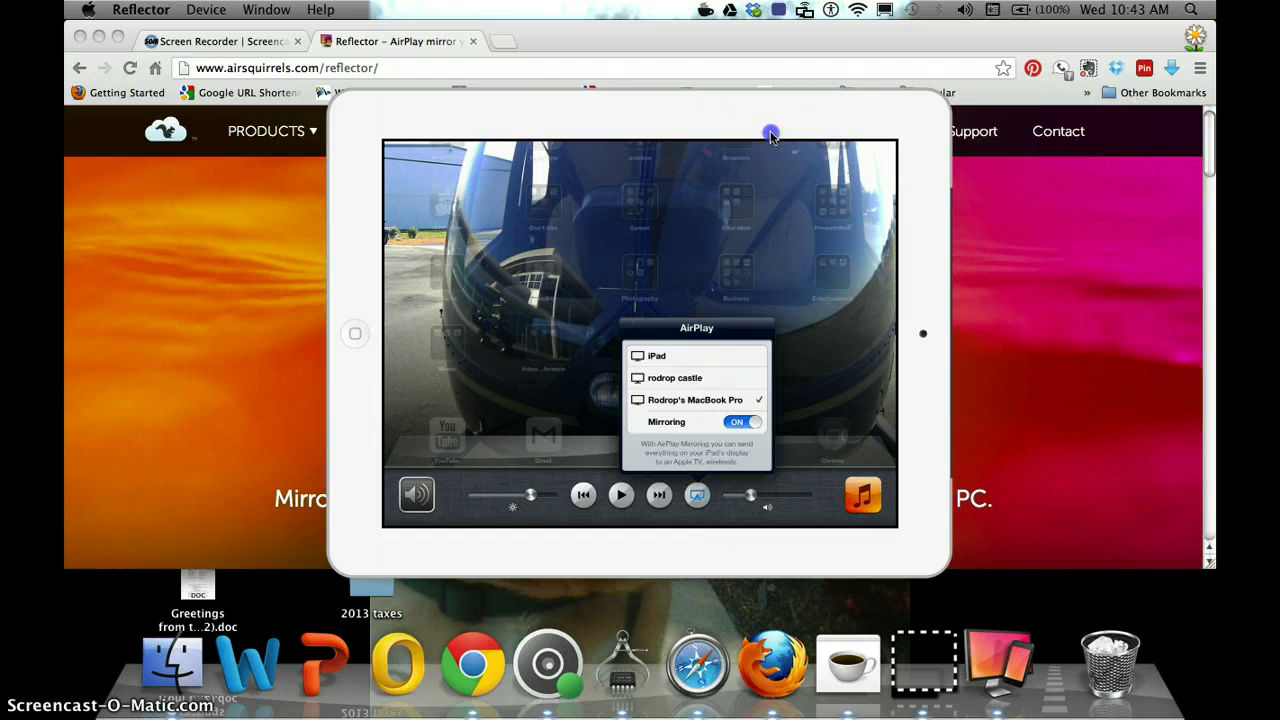
click(685, 525)
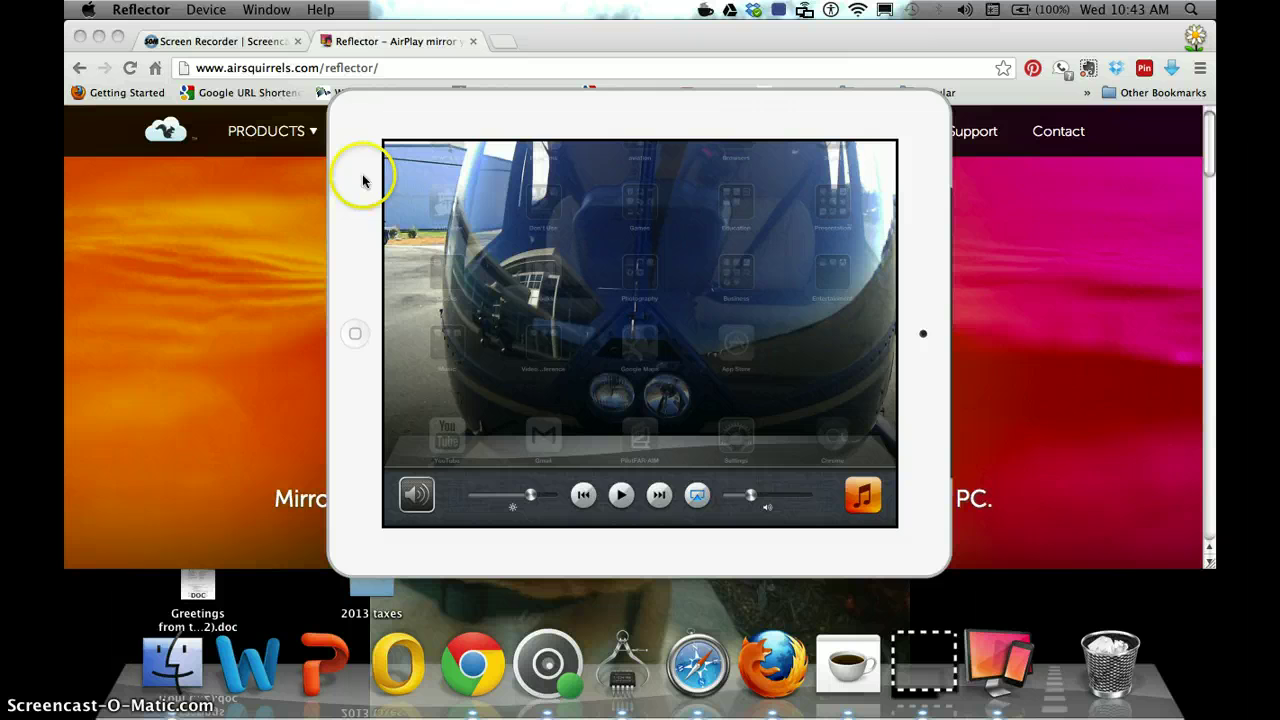
Display the mirrored iPad in full screen.
click(212, 12)
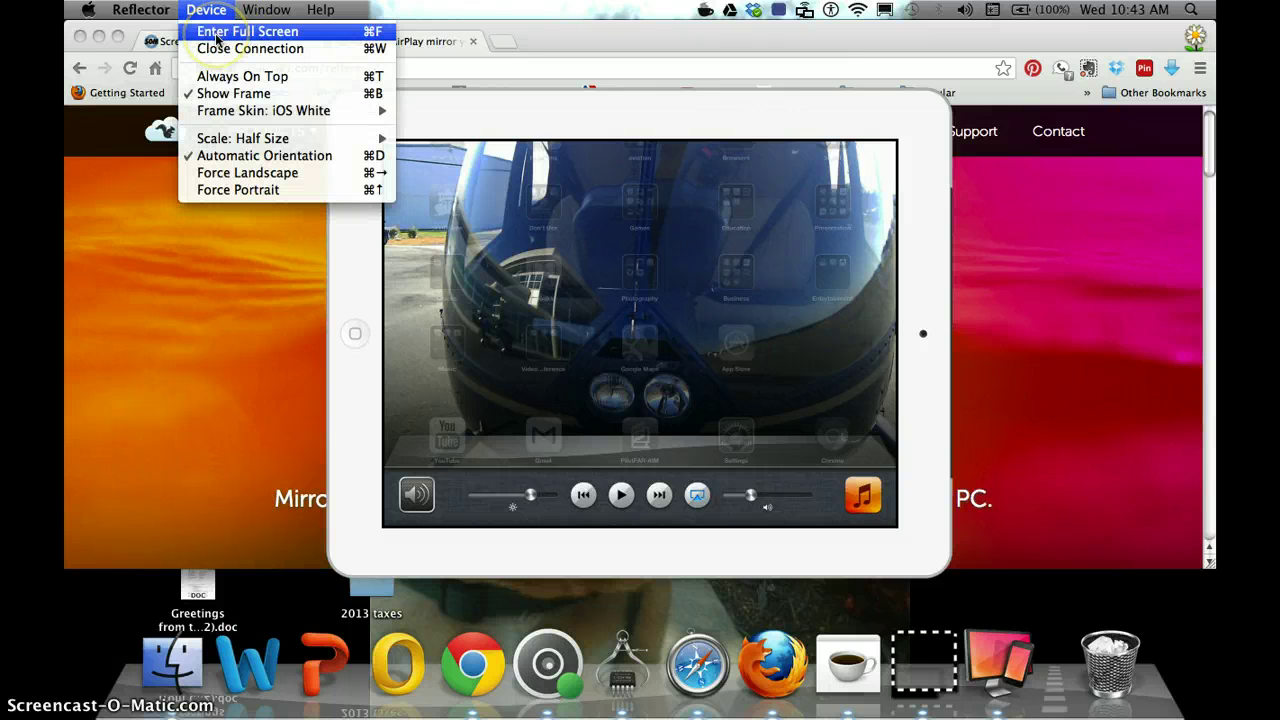
click(216, 37)
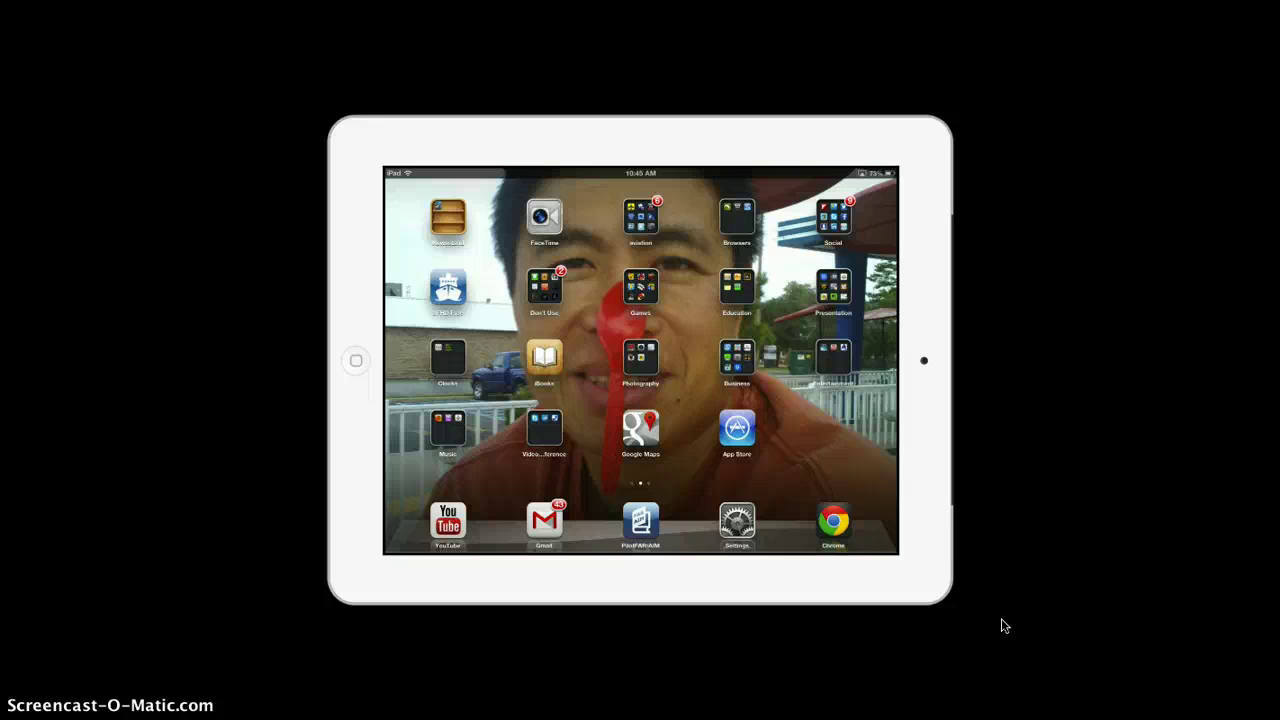
Exit full screen and look over the display options for the mirrored iPad.
key(Escape)
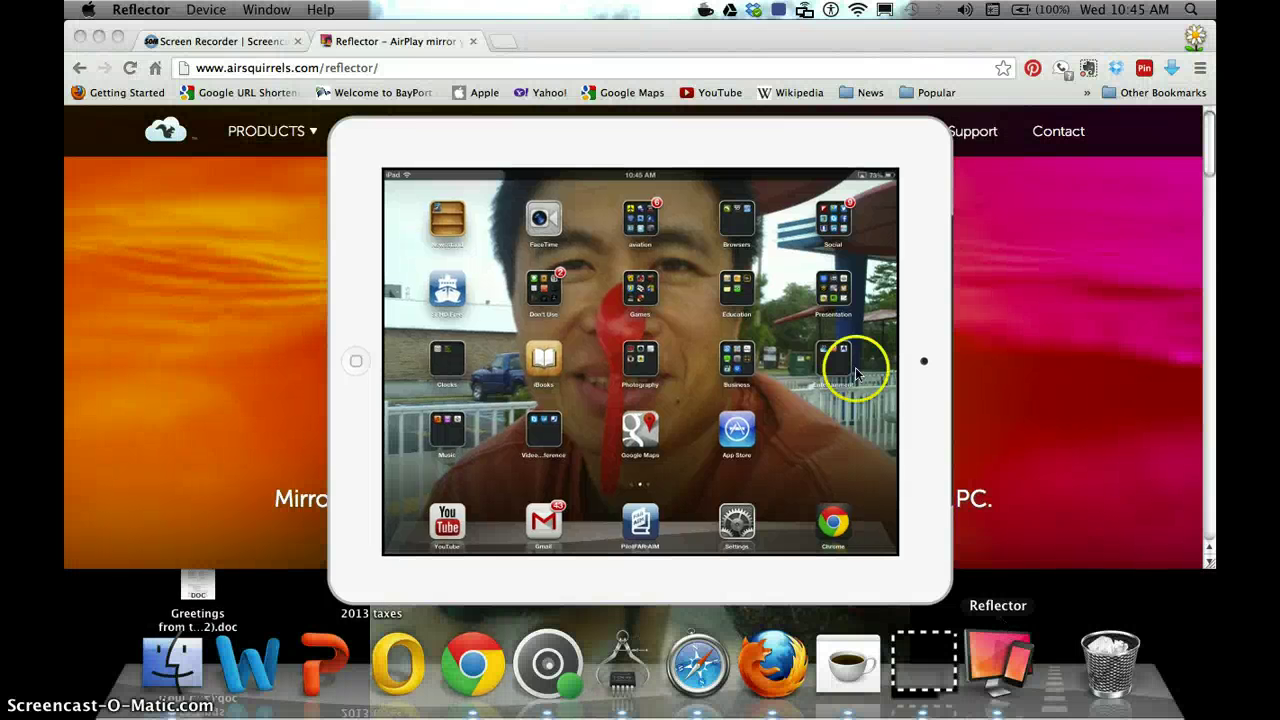
click(205, 11)
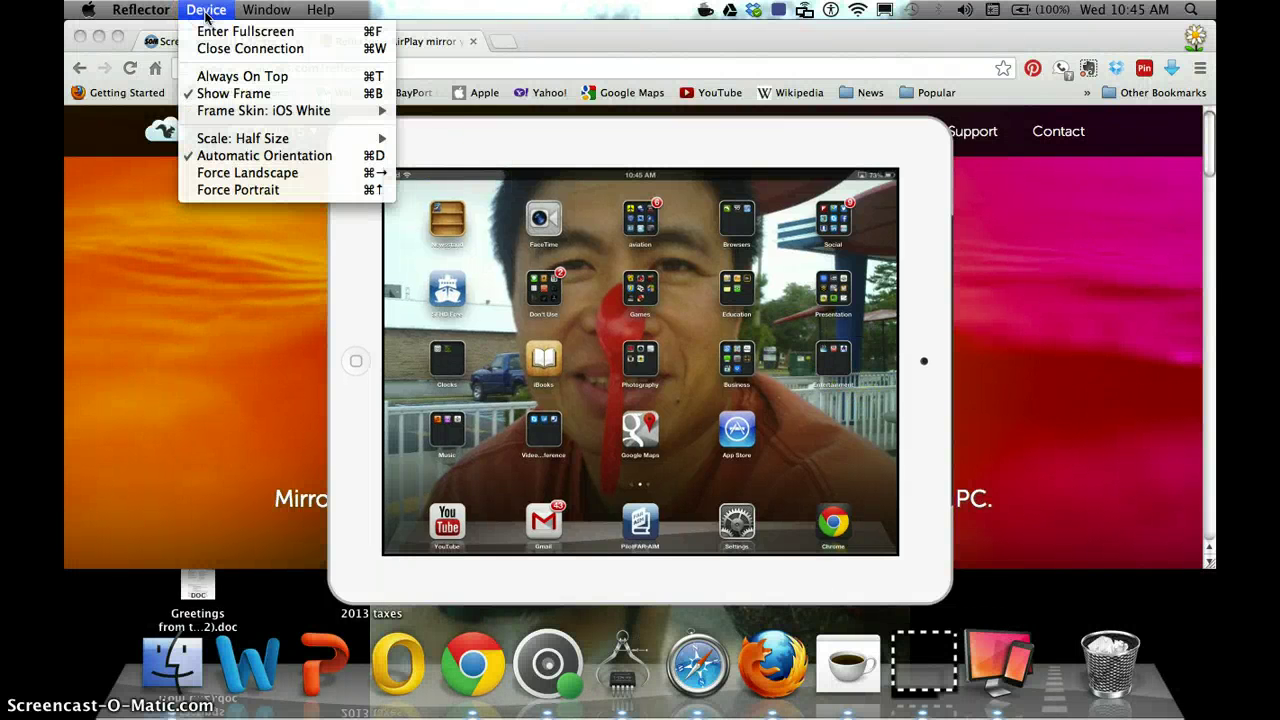
click(211, 291)
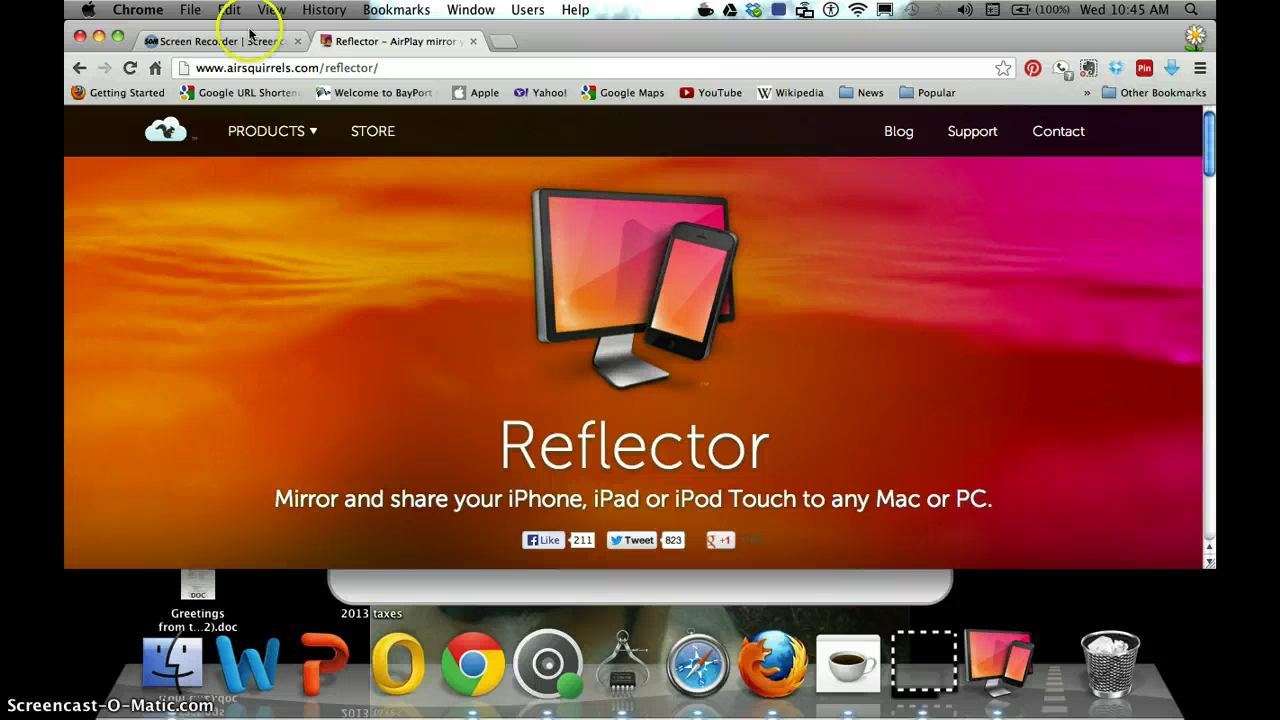
Switch back to the Screencast-O-Matic Screen Recorder page in the browser.
click(997, 663)
click(185, 41)
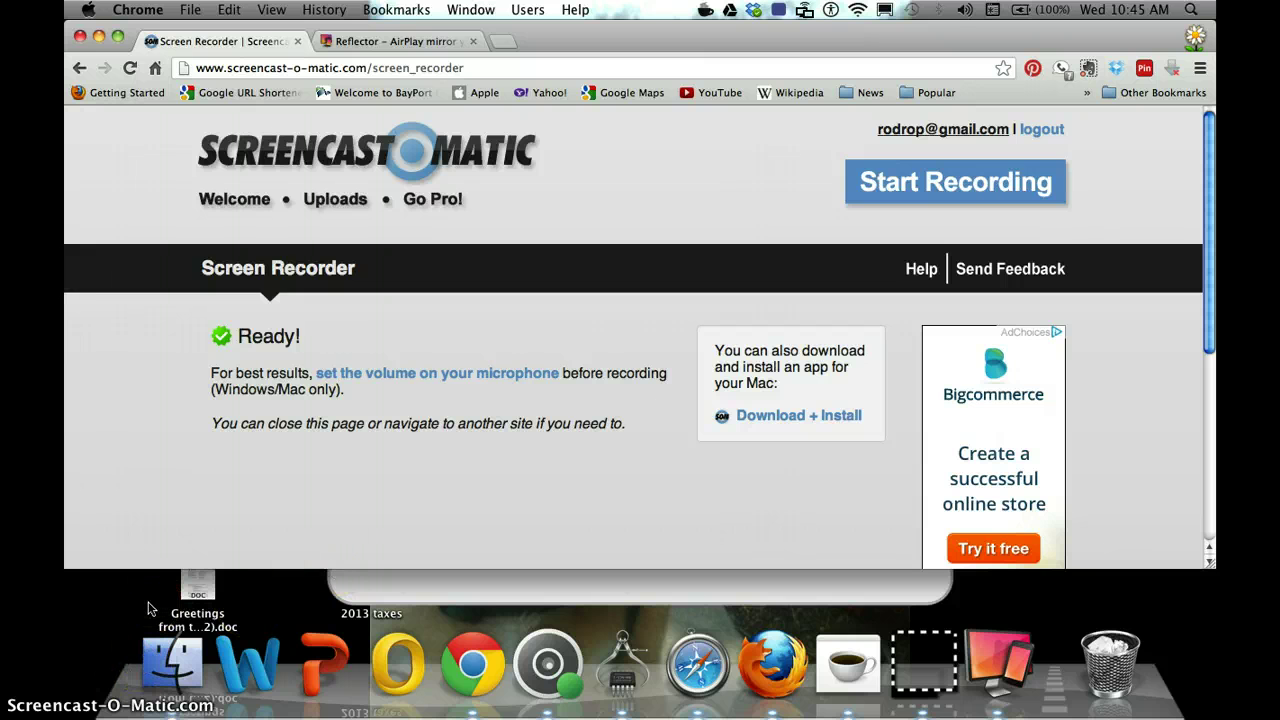
click(394, 446)
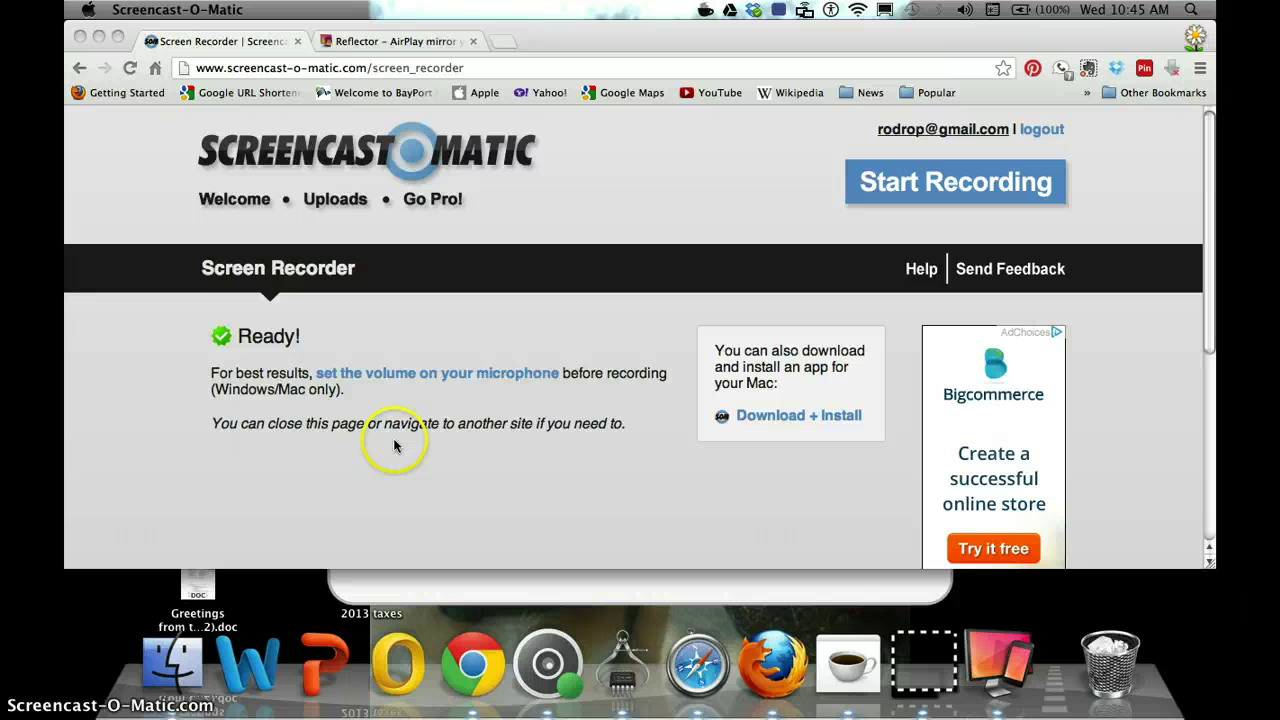